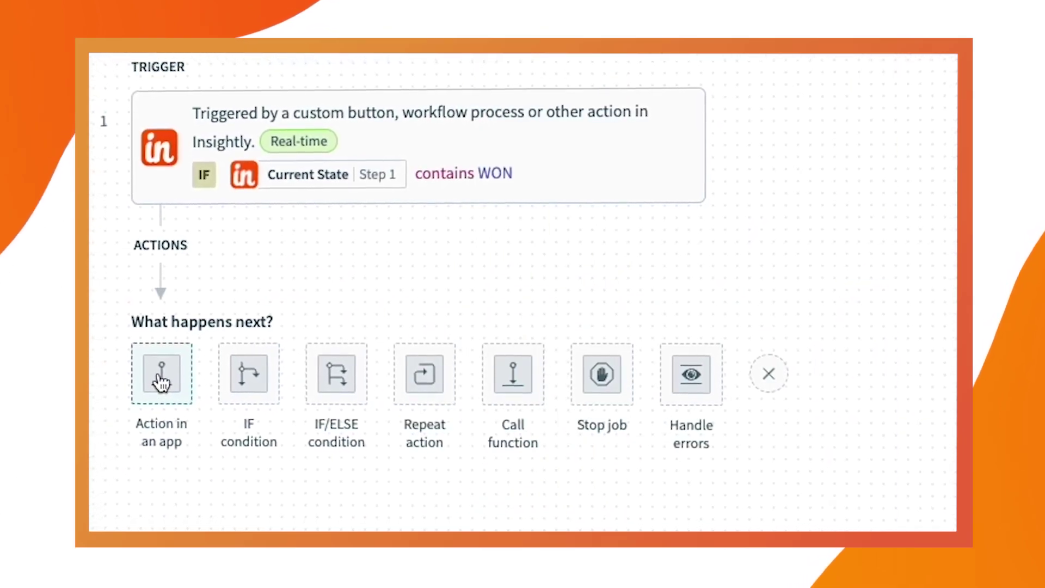
- Add an app action and map the Primary Contact datapill into the search value
left_click(143, 403)
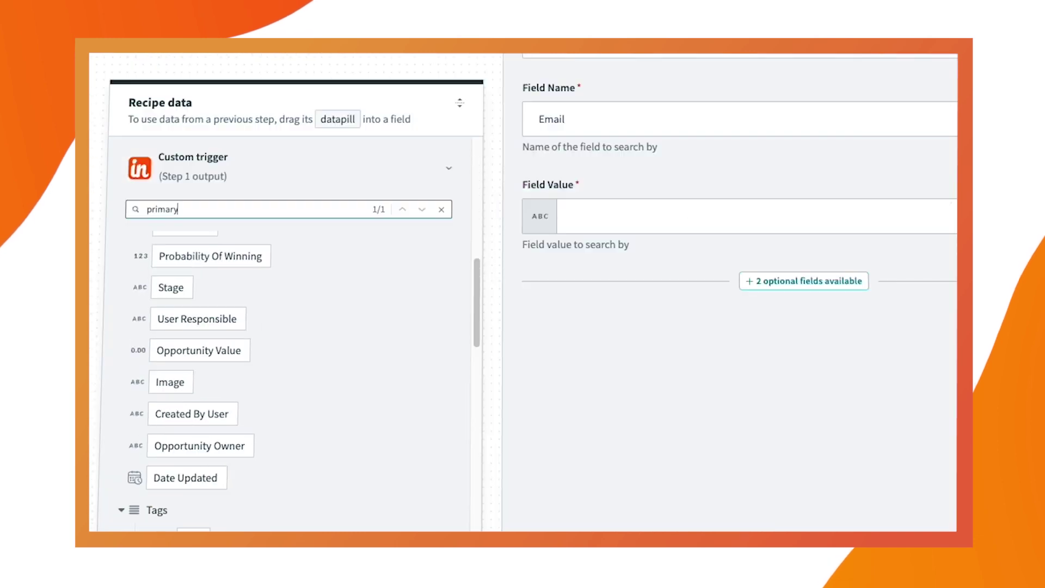
scroll(205, 406, "down", 5)
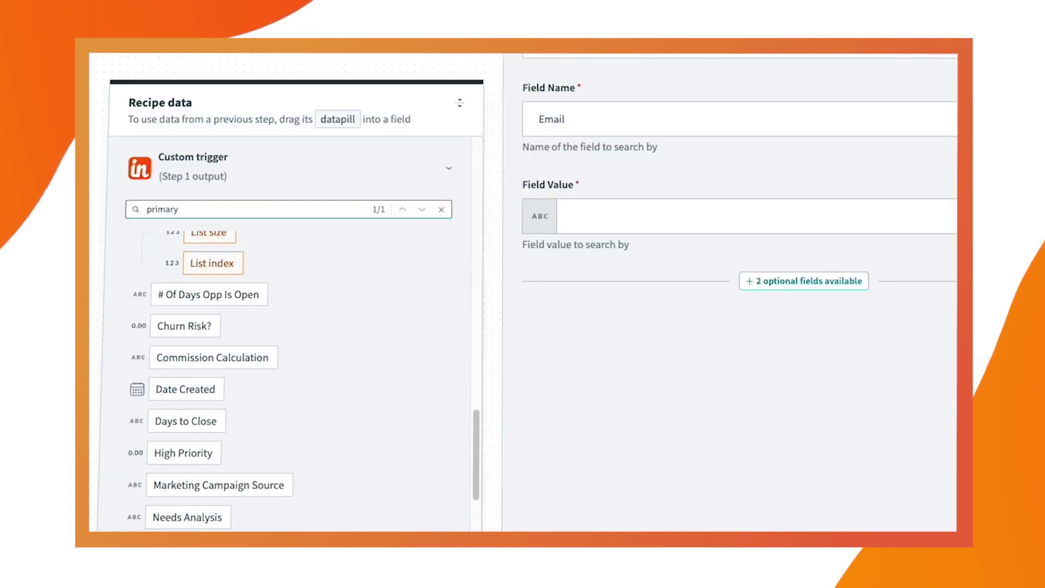
left_click_drag(207, 229, 630, 223)
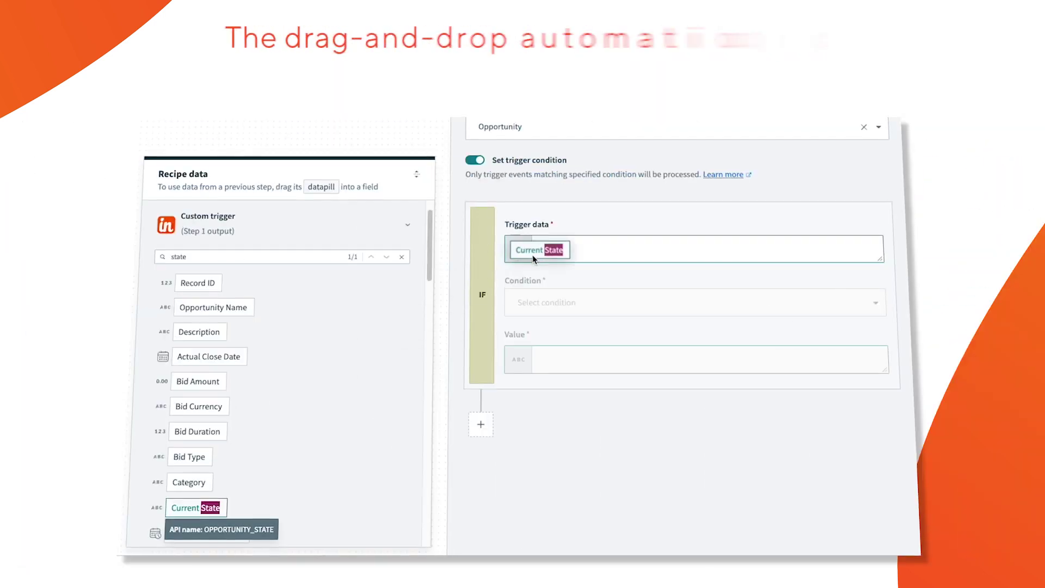
- Use Current State as the condition's trigger data and bring up the comparison conditions
left_click_drag(532, 255, 601, 257)
left_click(593, 302)
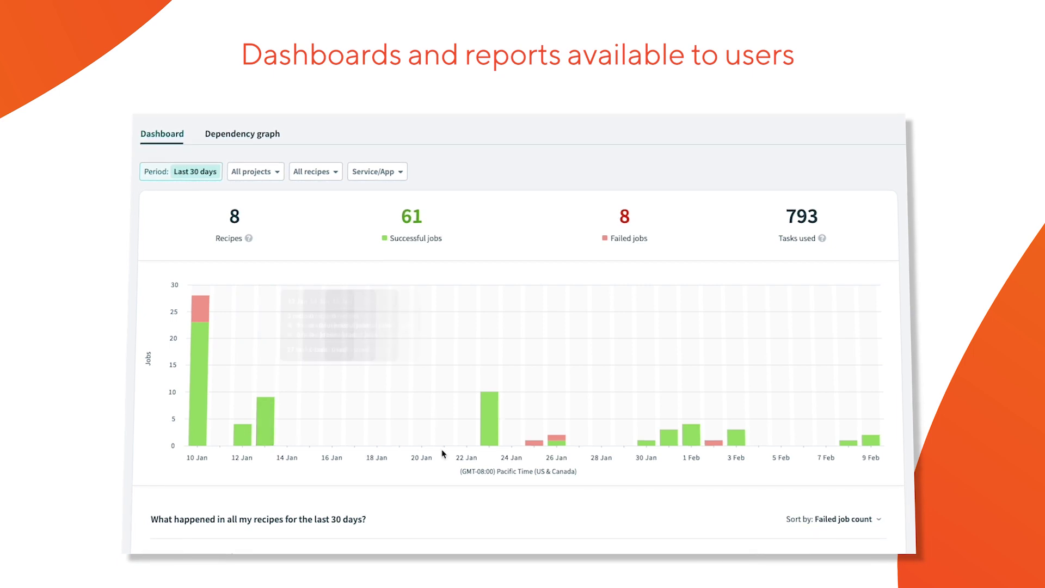
mouse_move(560, 440)
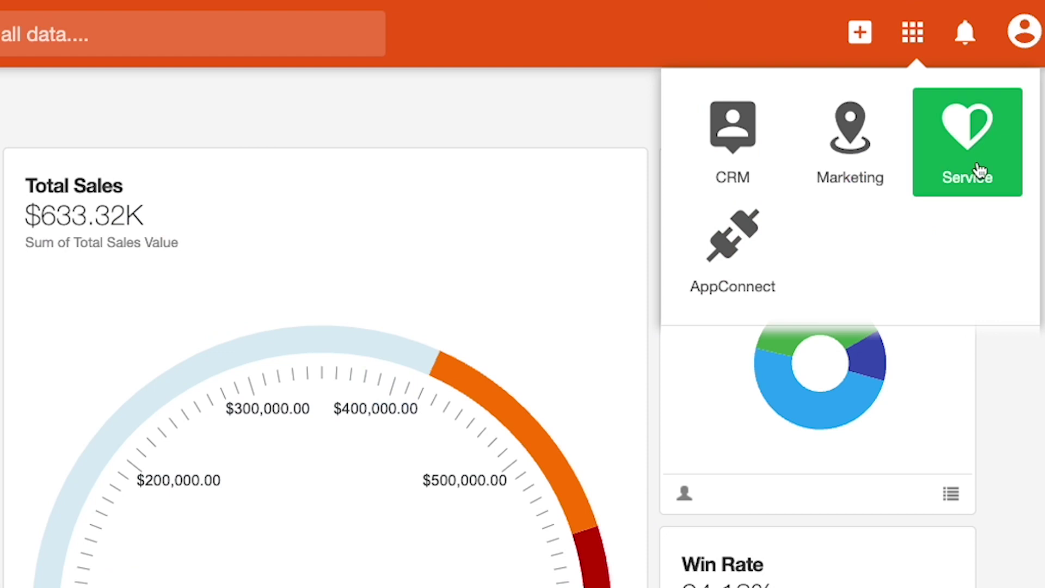
- Switch from the CRM to AppConnect, reaching Projects like Customer Loyalty, Sales and Marketing
left_click(752, 291)
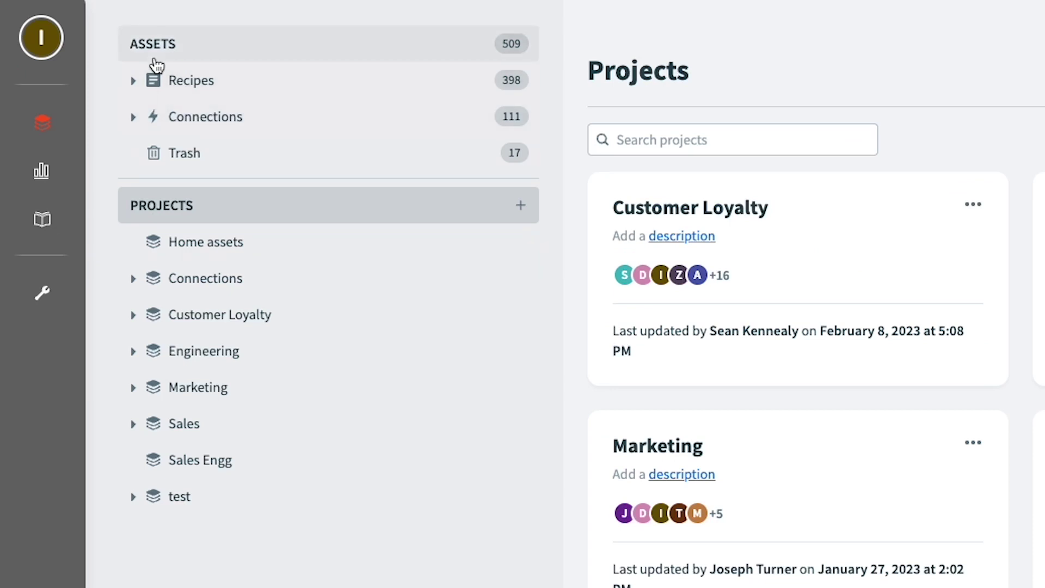
- From the Assets list, start a new connection and scroll through the available apps
left_click(155, 60)
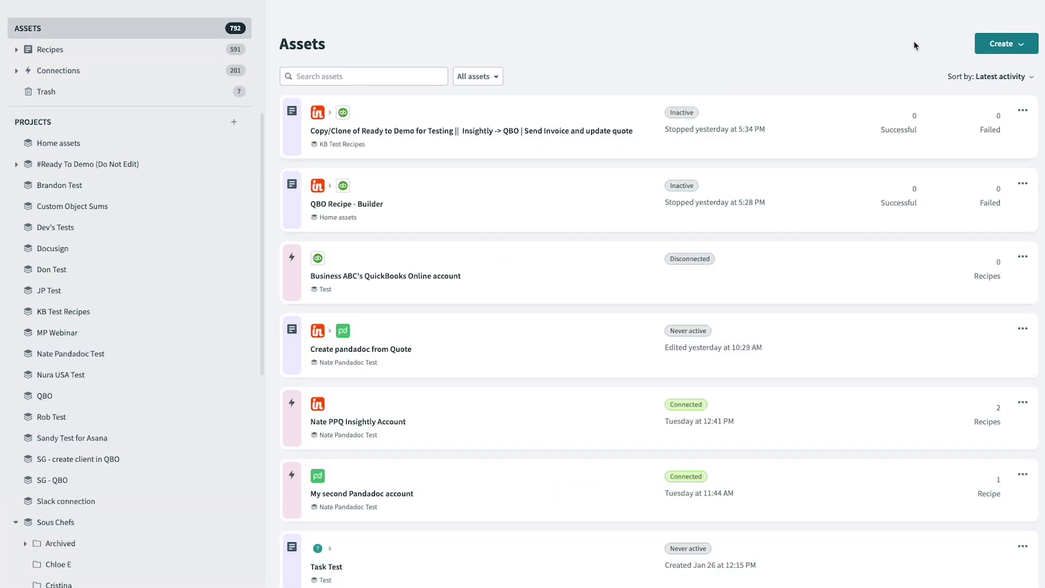
left_click(1018, 48)
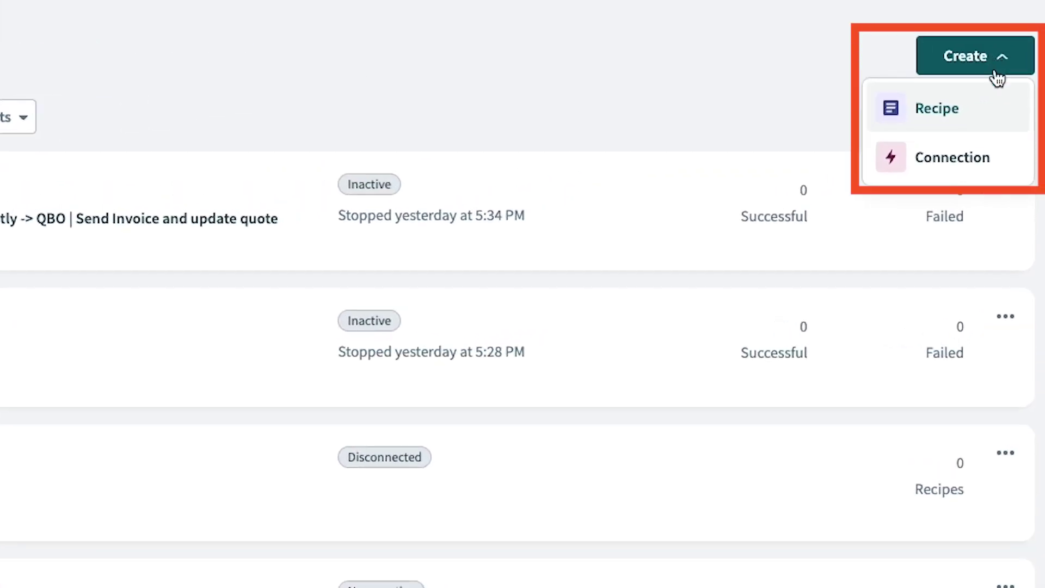
left_click(992, 159)
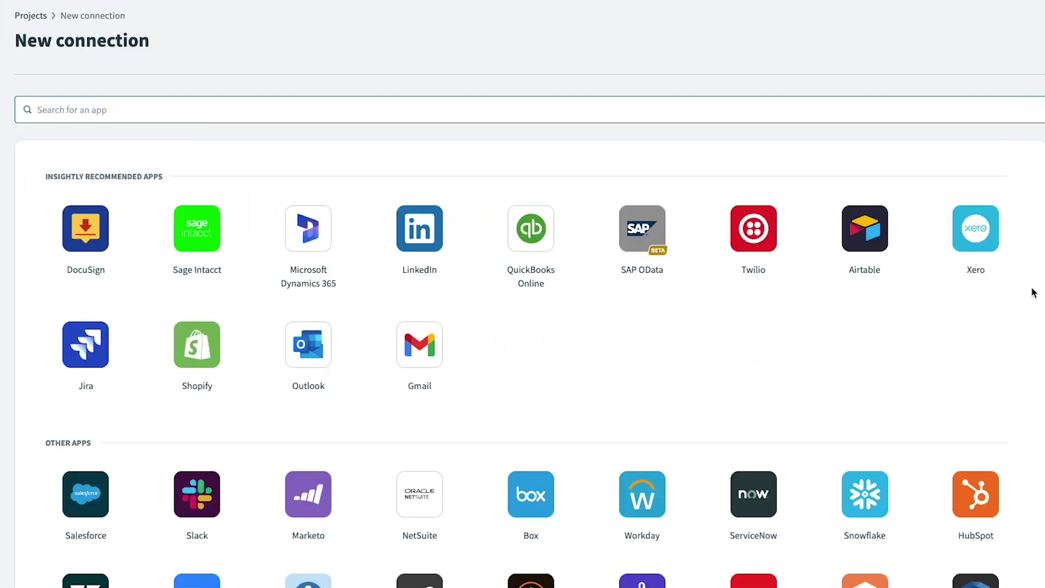
scroll(1034, 293, "down", 4)
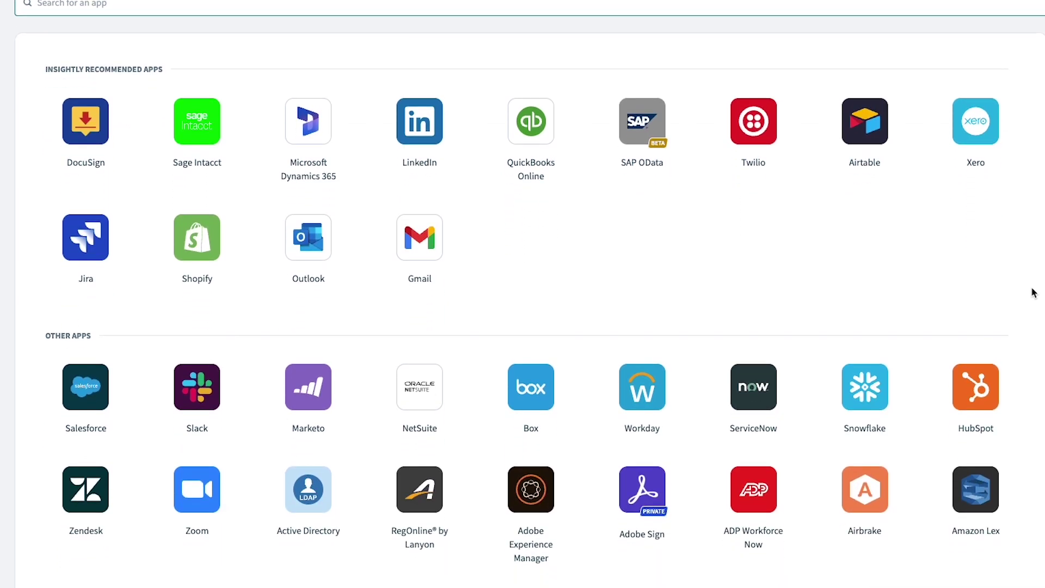
scroll(1033, 293, "down", 6)
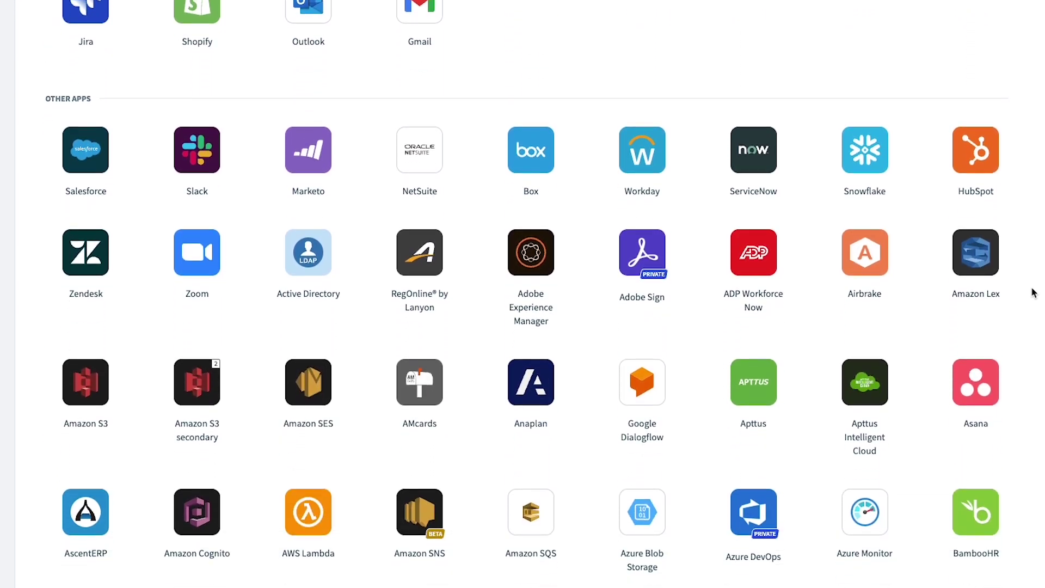
scroll(1034, 293, "down", 7)
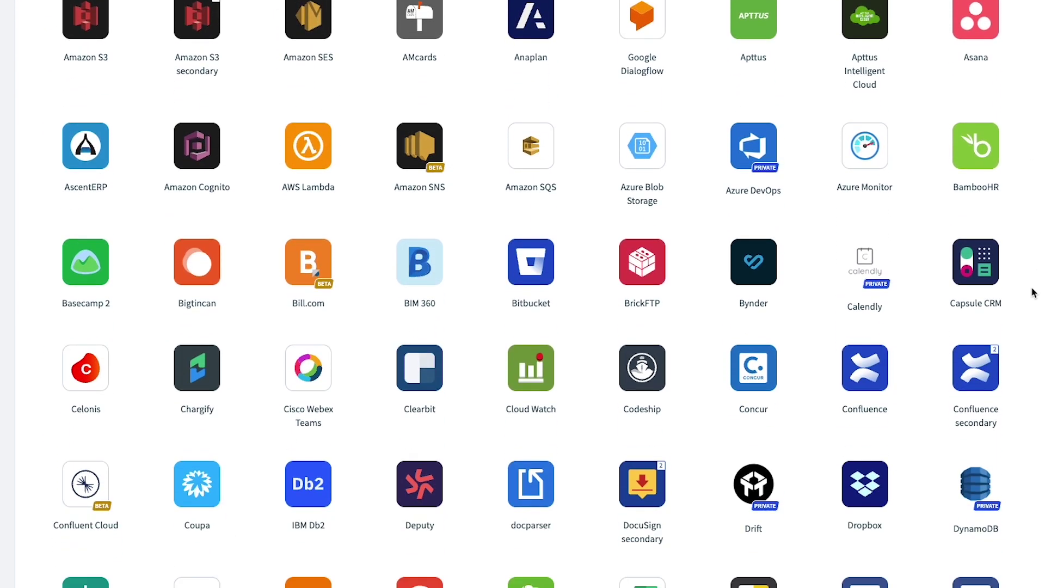
scroll(1033, 292, "down", 10)
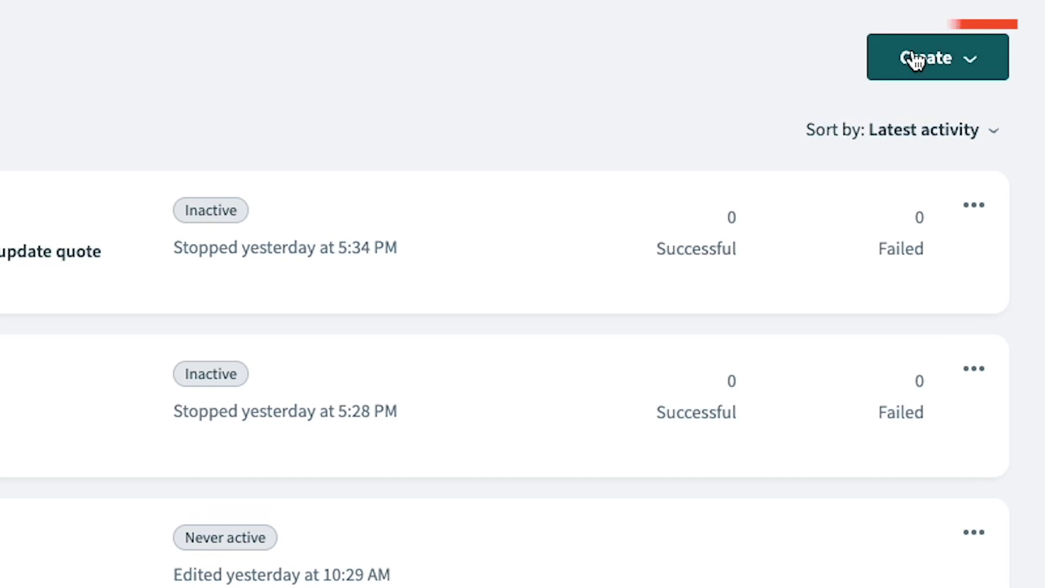
- Create a new recipe and choose the Insightly app for its trigger
left_click(916, 60)
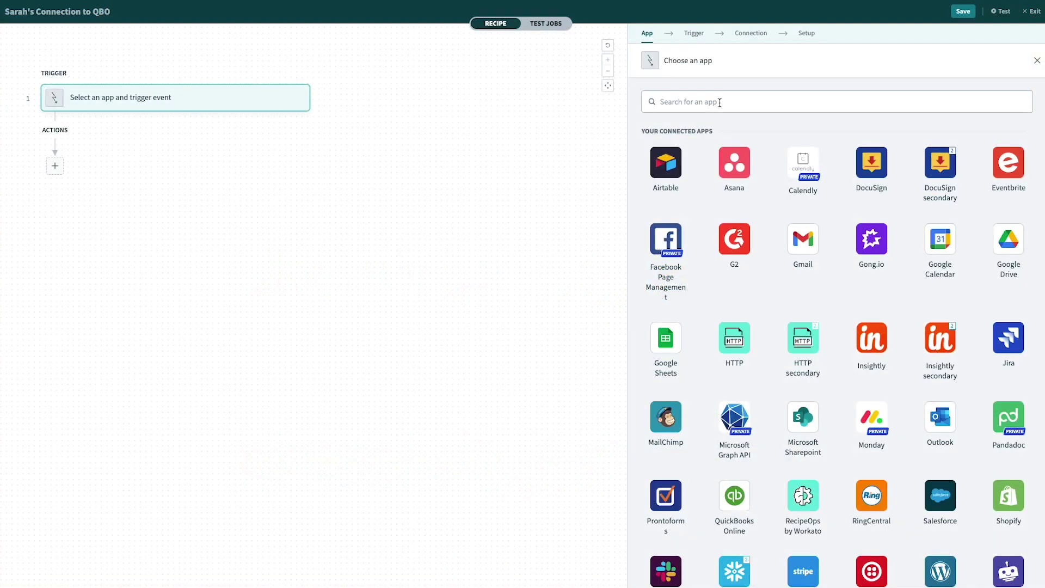
left_click(882, 352)
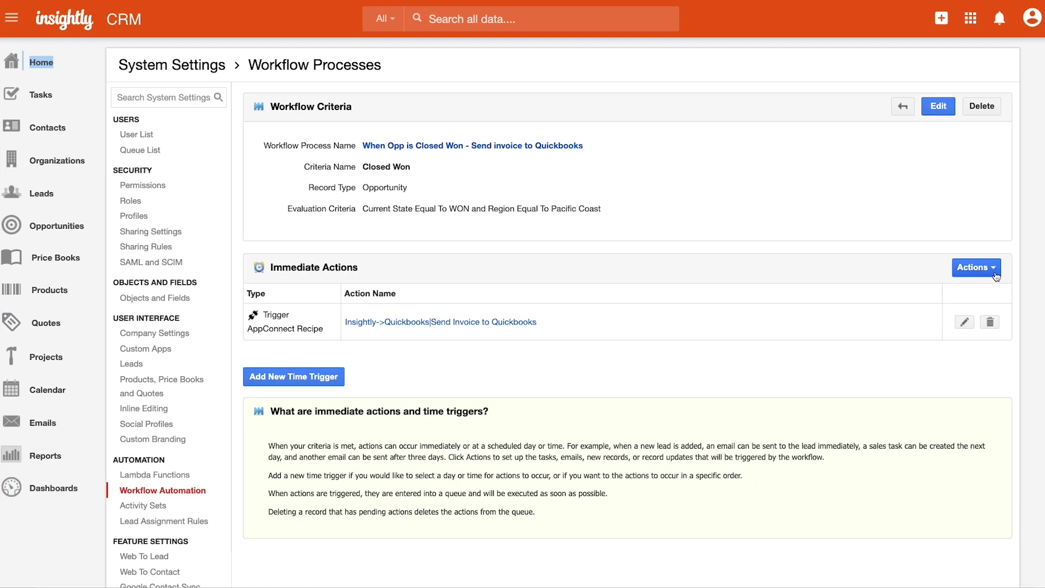
- Look at the send-quote-to-QuickBooks action, then list the Holidays 2022 form handler's finish actions
left_click(996, 276)
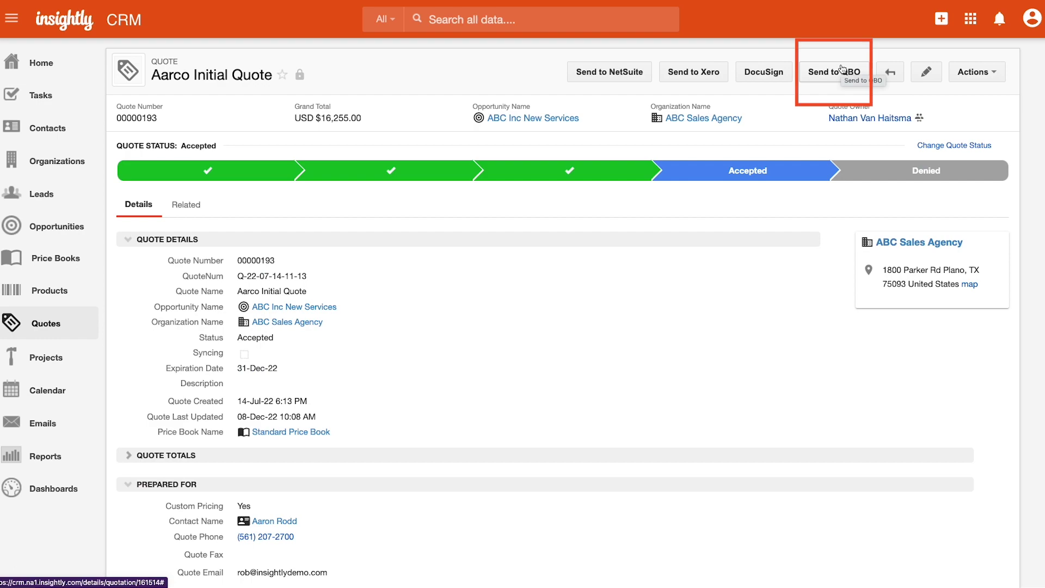
left_click(842, 69)
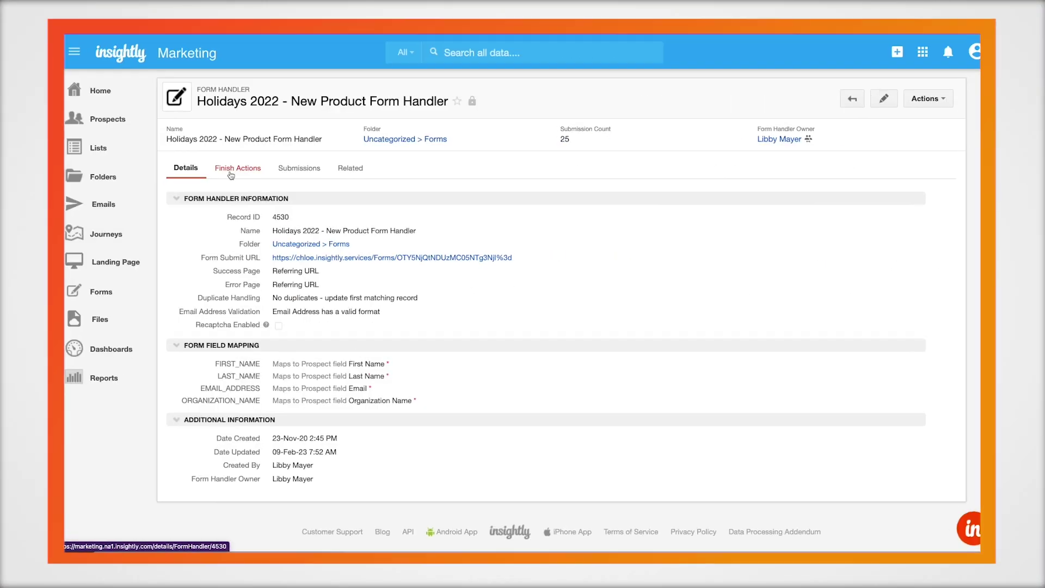
left_click(700, 173)
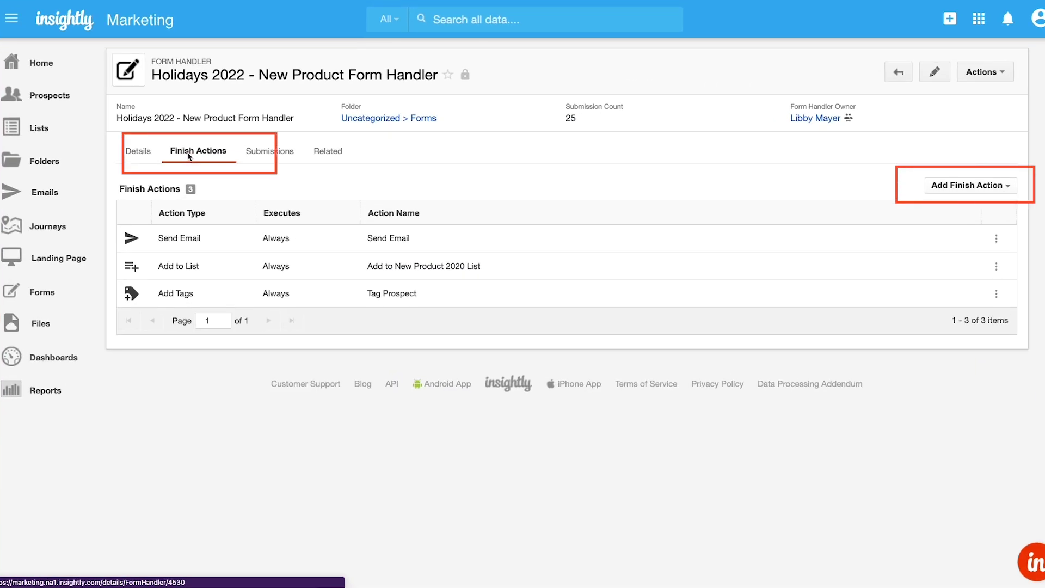
left_click(971, 185)
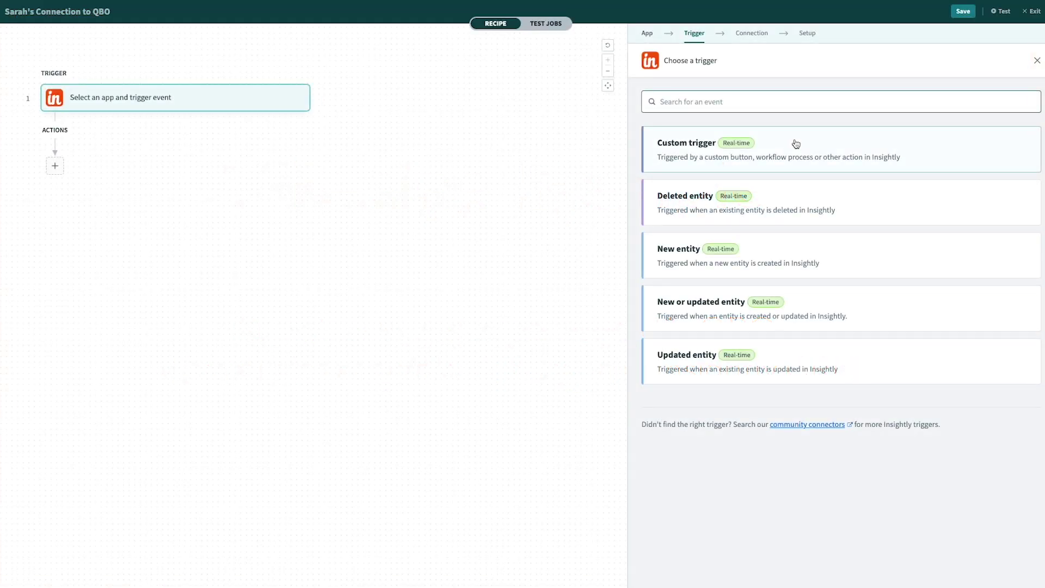
- Set up a custom Insightly trigger on an existing connection that watches Opportunity records
left_click(795, 144)
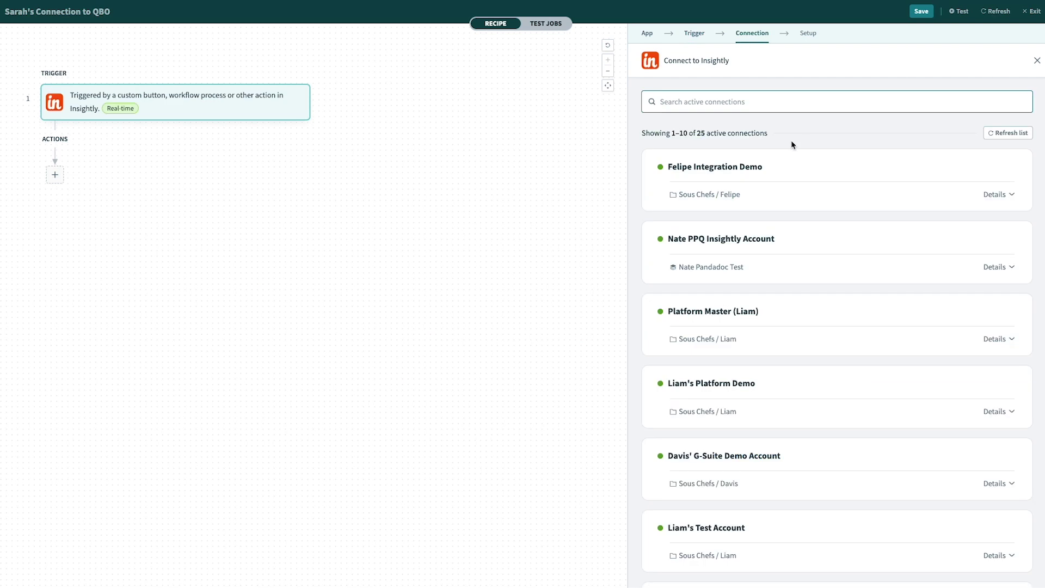
left_click(688, 340)
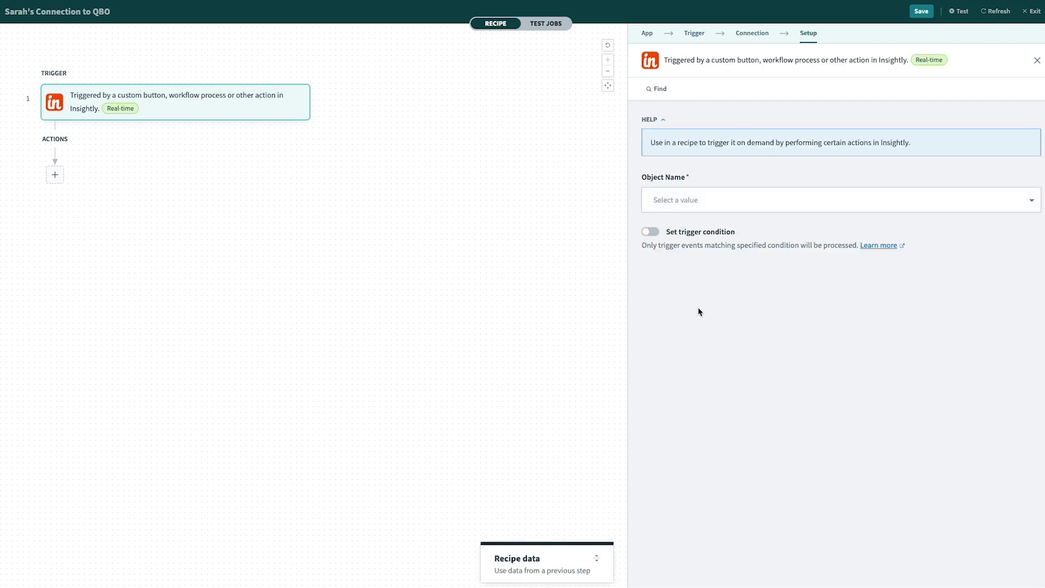
left_click(749, 206)
type("opp")
left_click(758, 223)
- Add the trigger condition Current State contains WON
left_click(648, 233)
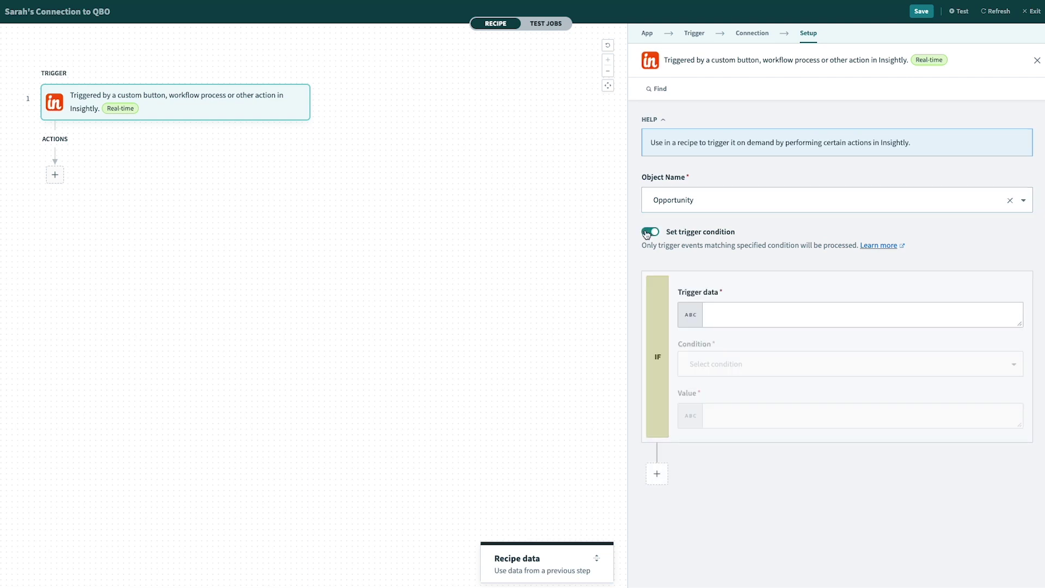
left_click(730, 314)
type("state")
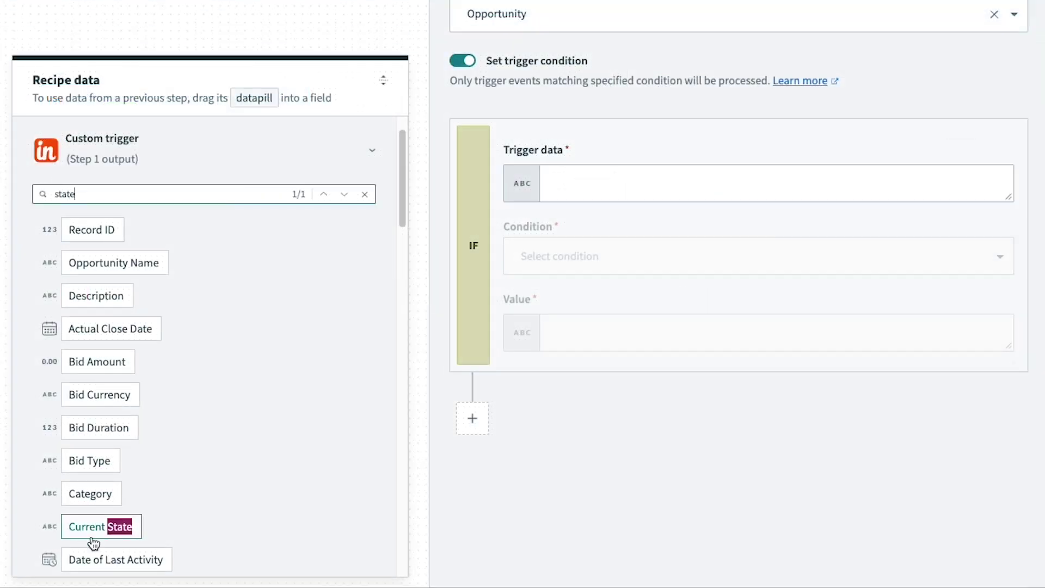
left_click_drag(94, 543, 637, 190)
left_click(623, 266)
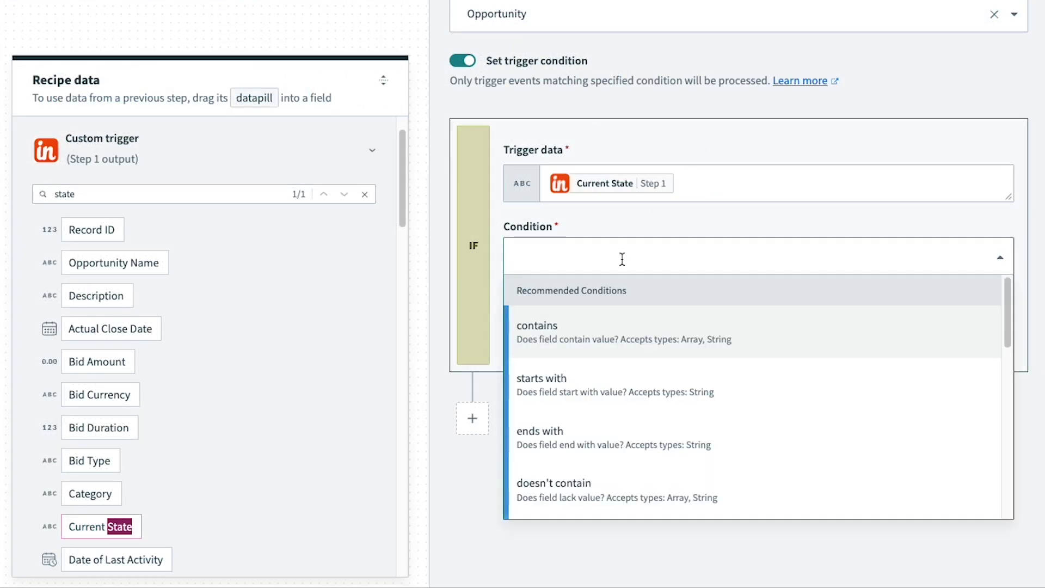
left_click(662, 334)
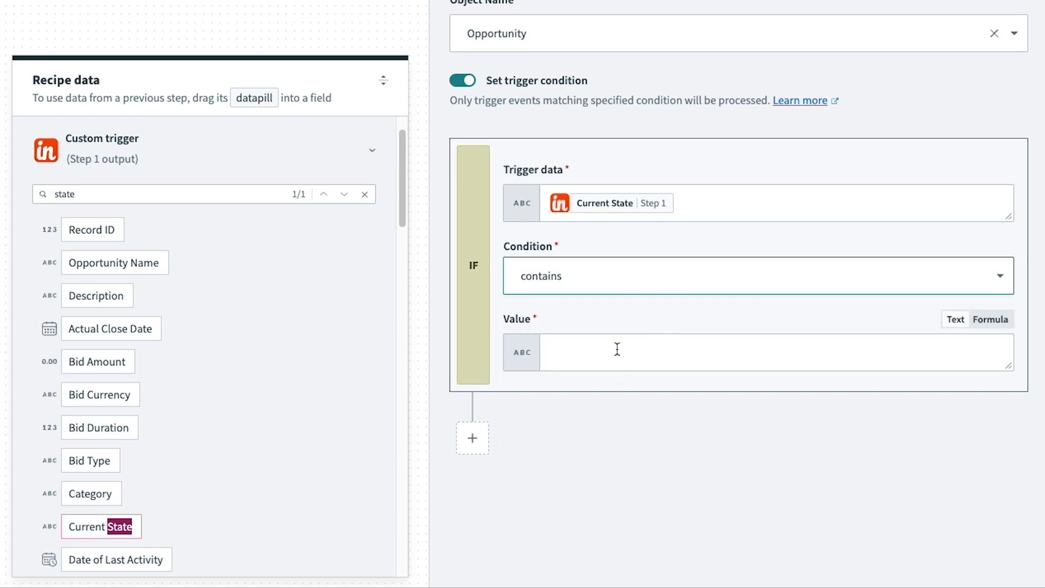
left_click(688, 449)
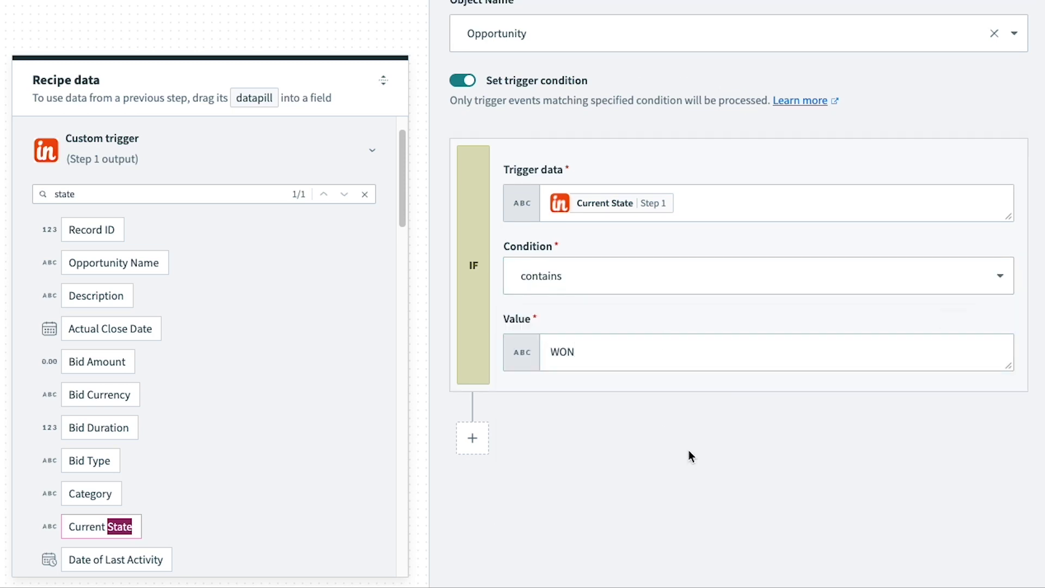
left_click(484, 441)
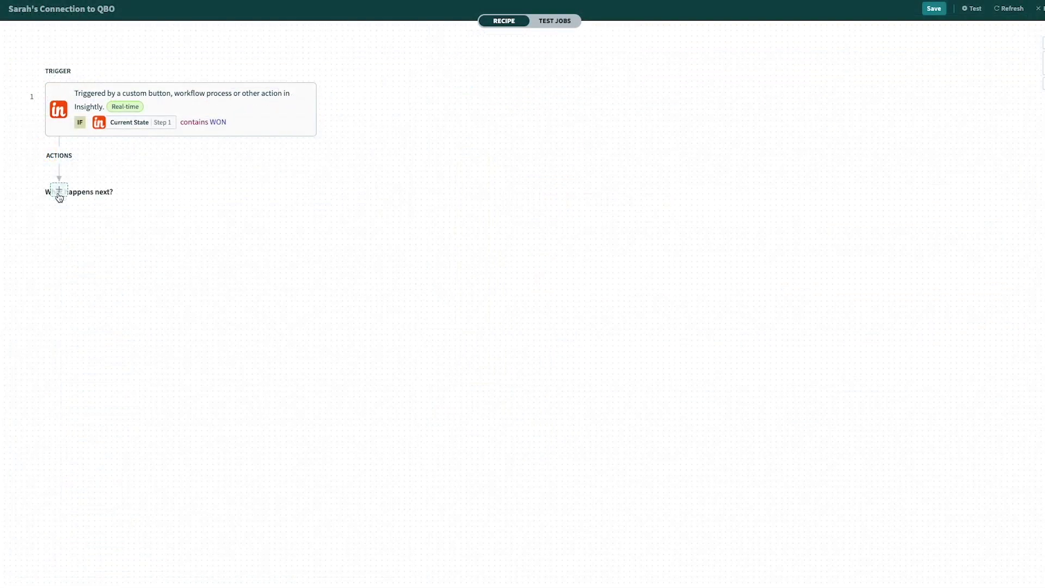
- Add a second recipe step as an Insightly app action
left_click(59, 191)
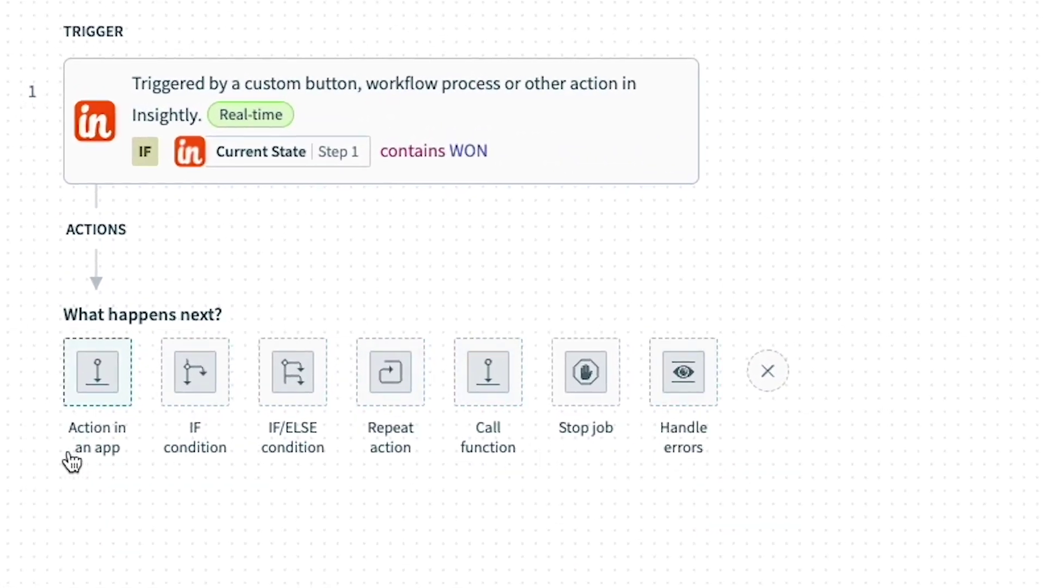
left_click(96, 381)
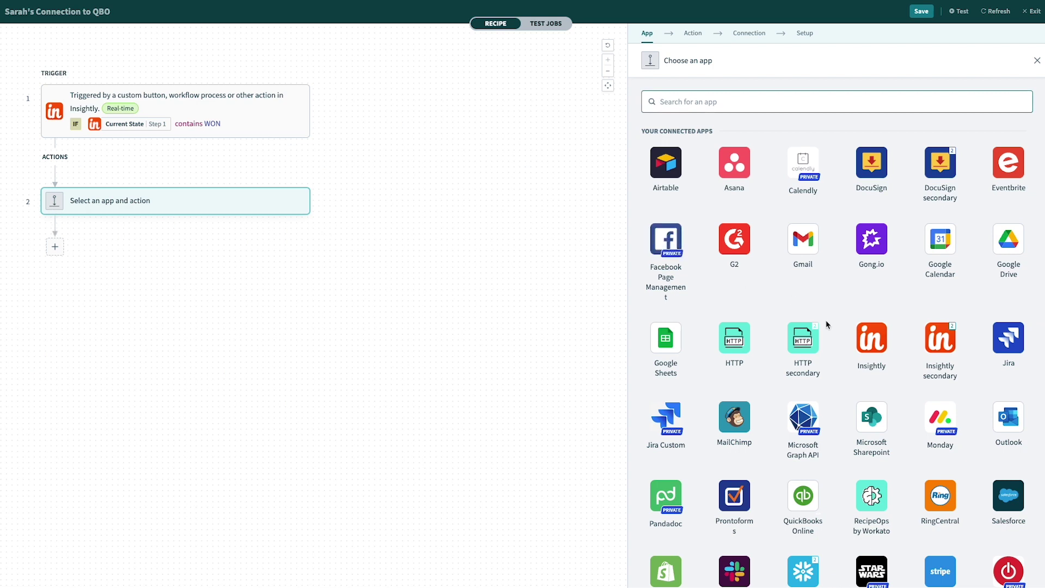
left_click(868, 346)
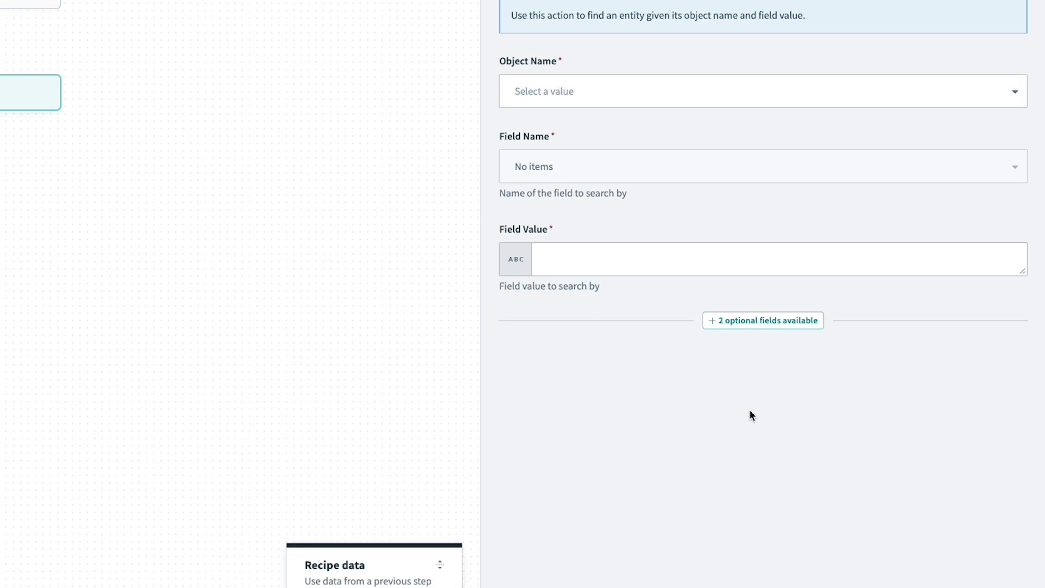
- Search Contacts by Email, using the opportunity's Primary Contact as the value
left_click(631, 89)
left_click(622, 161)
left_click(618, 166)
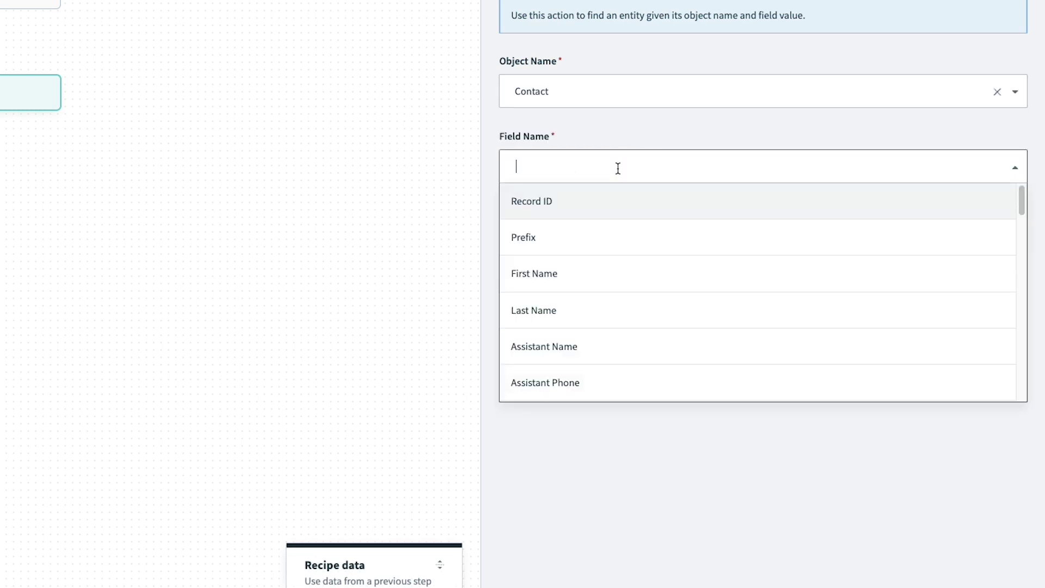
type("email")
left_click(605, 201)
left_click(586, 261)
left_click(319, 247)
type("primary")
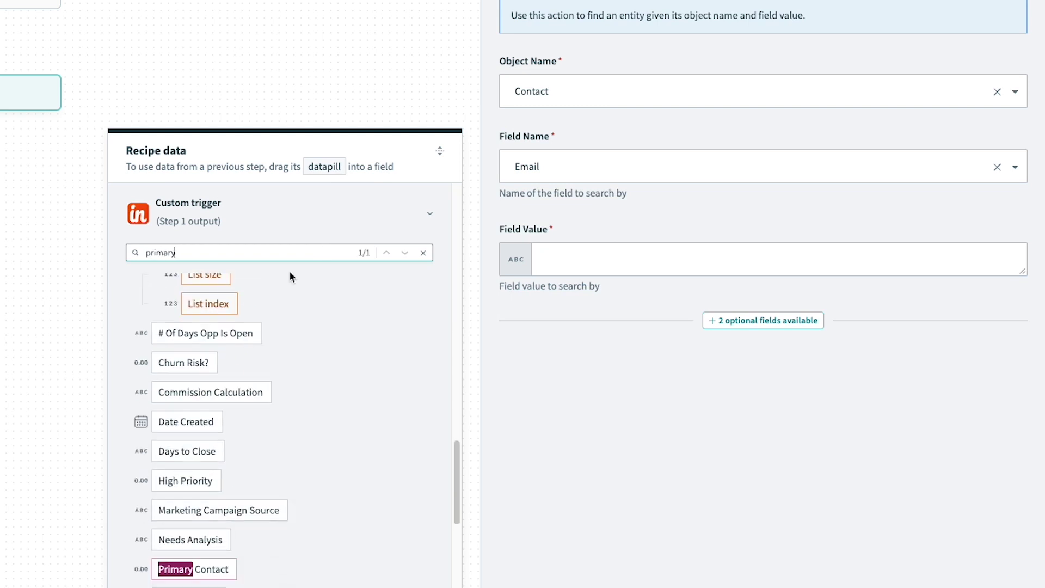
left_click_drag(180, 569, 601, 266)
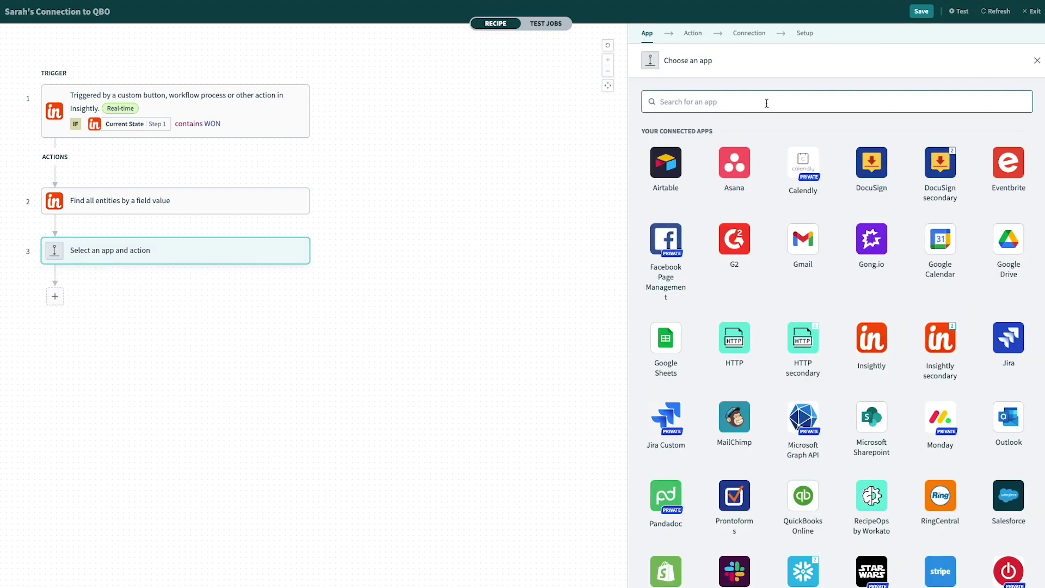
- Add a QuickBooks Online Create customer step using the QBO Demo Account connection
type("qu")
type("ick")
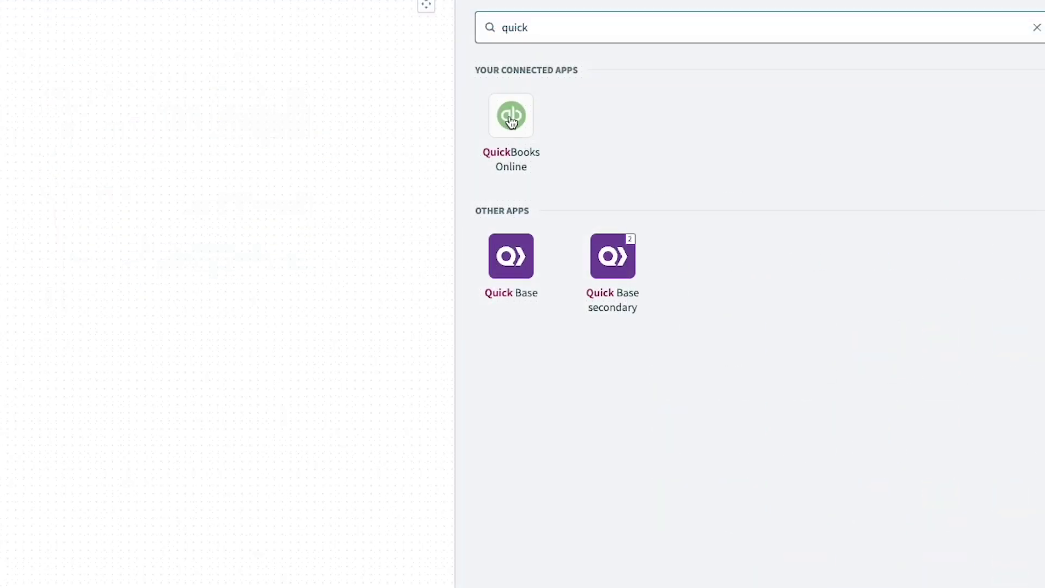
left_click(512, 121)
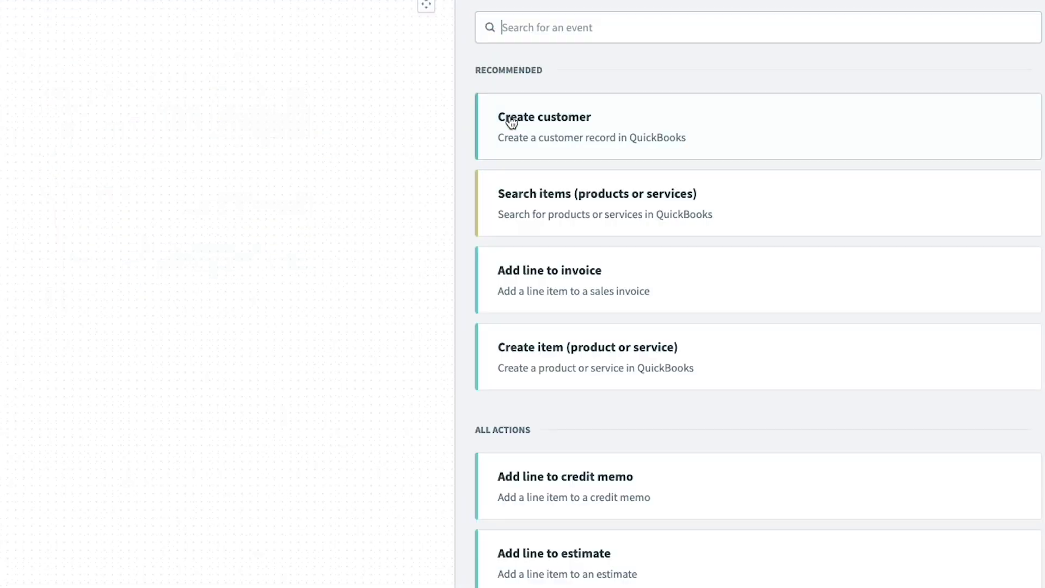
left_click(763, 125)
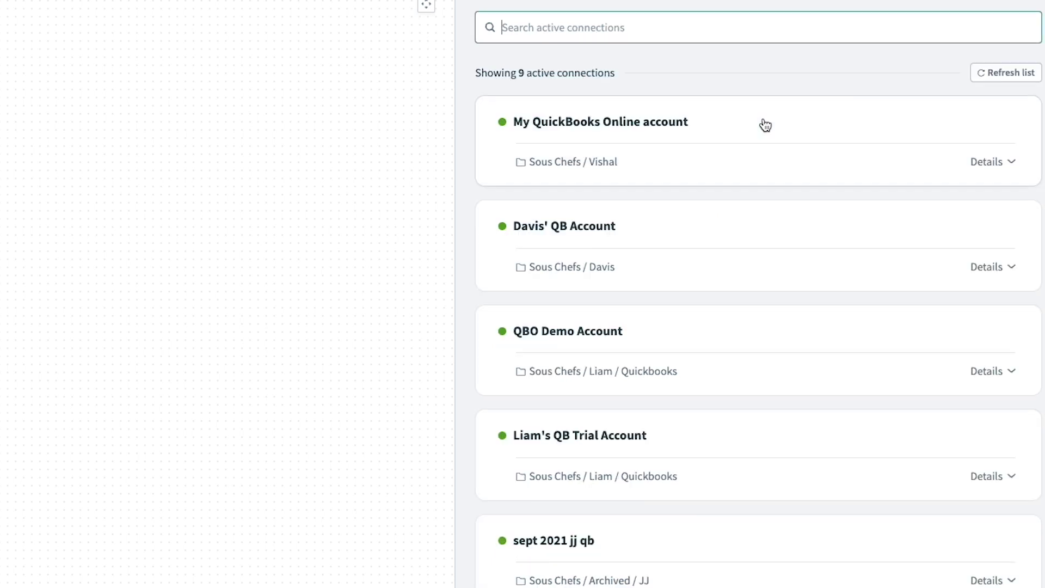
left_click(551, 343)
- Map display name to Opportunity Name plus the phone, email, name and organization datapills
left_click(619, 89)
left_click(735, 162)
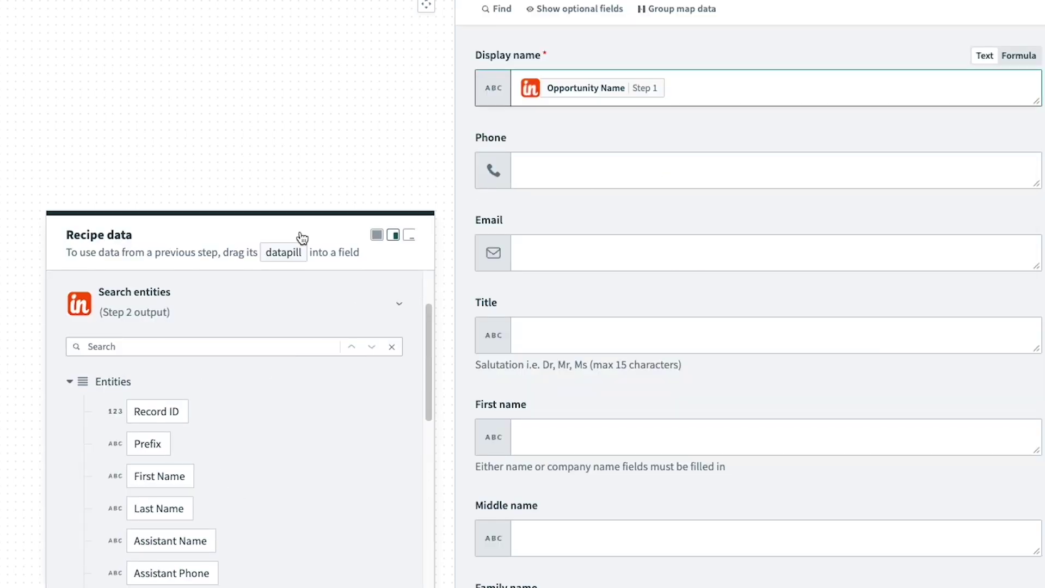
scroll(157, 377, "up", 1)
left_click(157, 377)
type("phone")
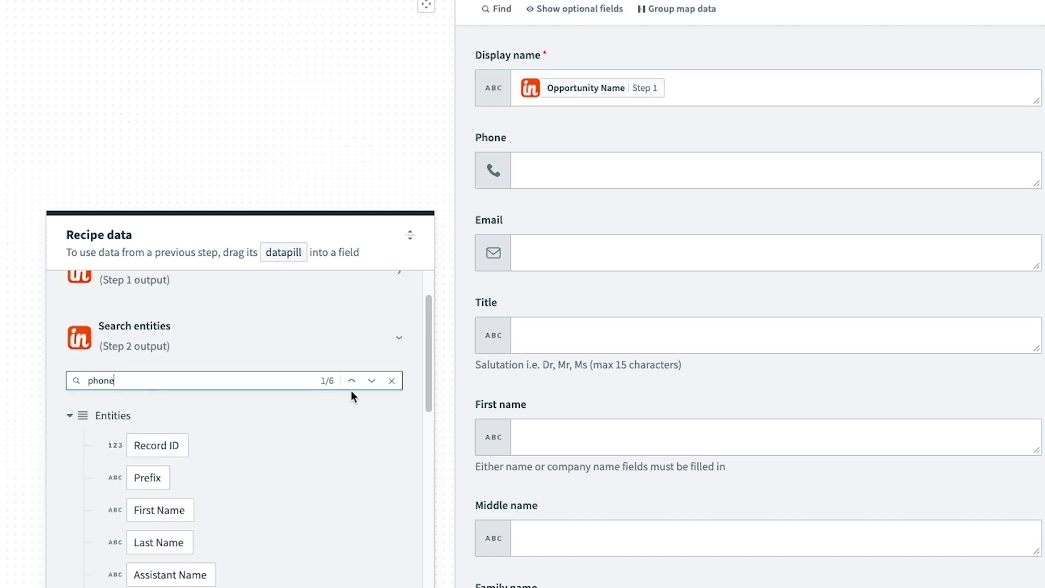
left_click(371, 380)
left_click_drag(143, 560, 567, 227)
left_click_drag(567, 228, 608, 187)
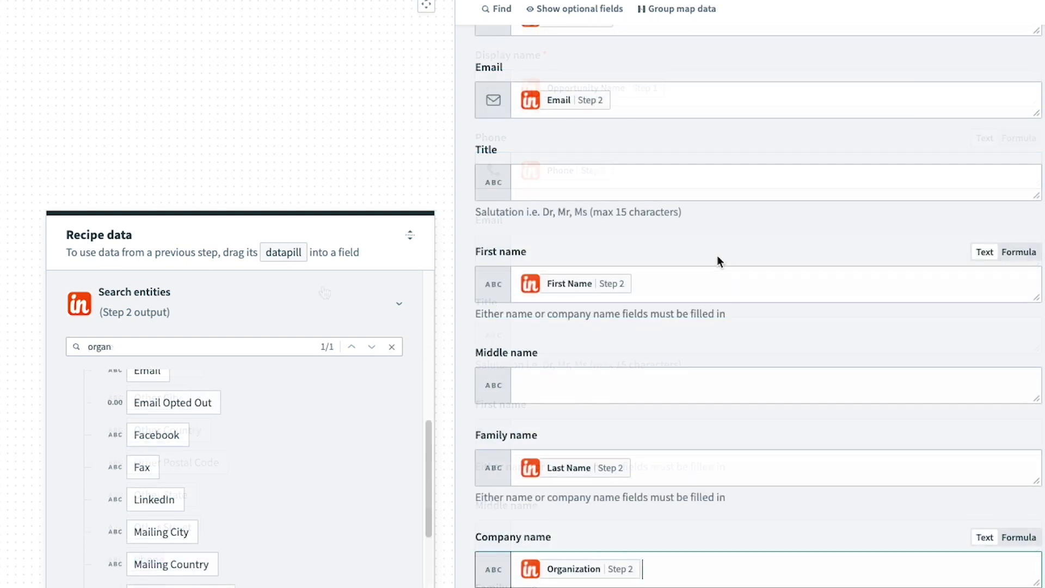
scroll(717, 256, "up", 3)
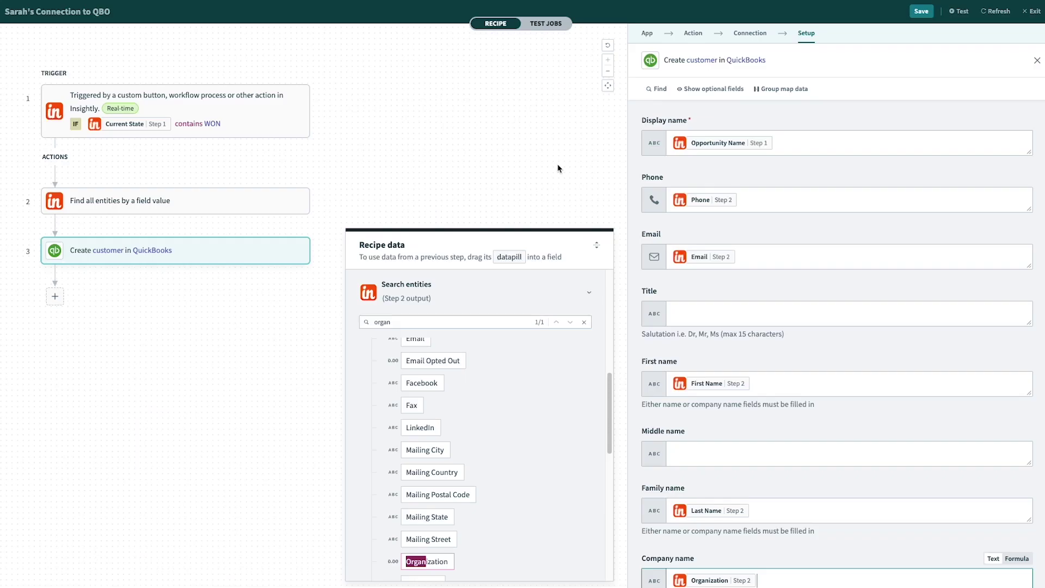
left_click(353, 133)
left_click(54, 298)
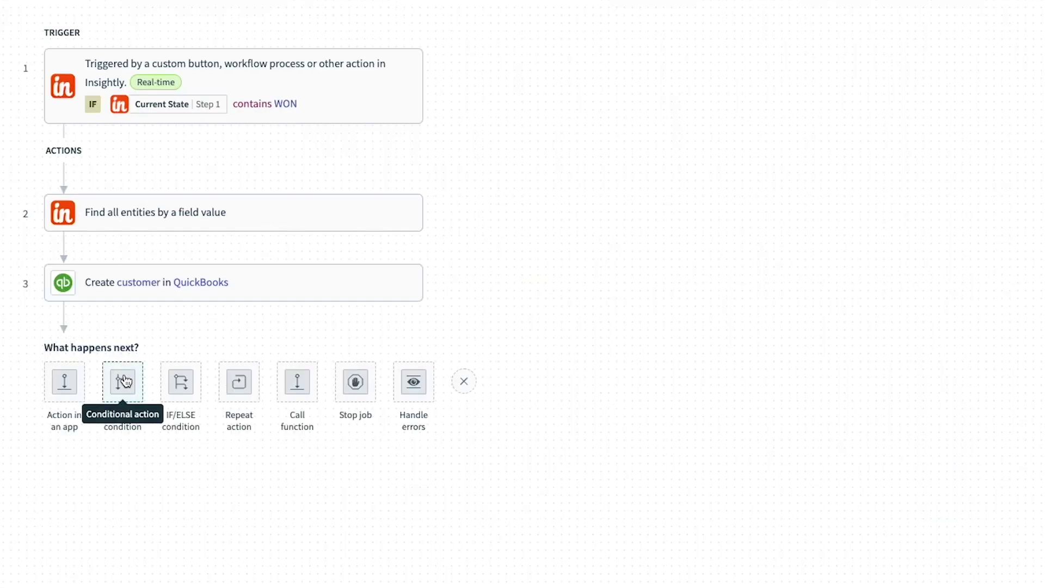
left_click(123, 381)
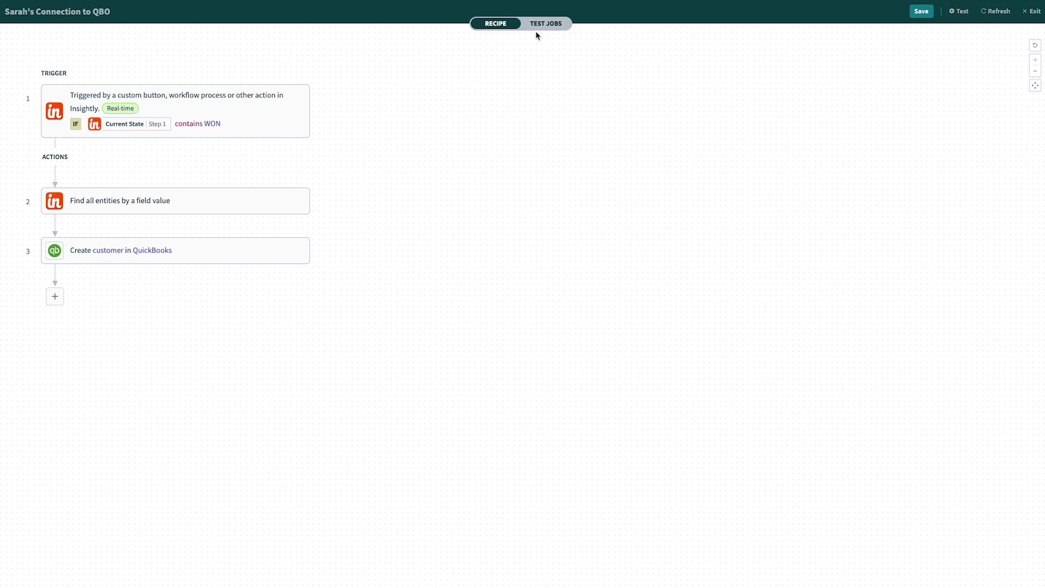
- Check test jobs, then open the 83-job history of 'Insightly -> QBO | Send Invoice and update quote'
left_click(551, 24)
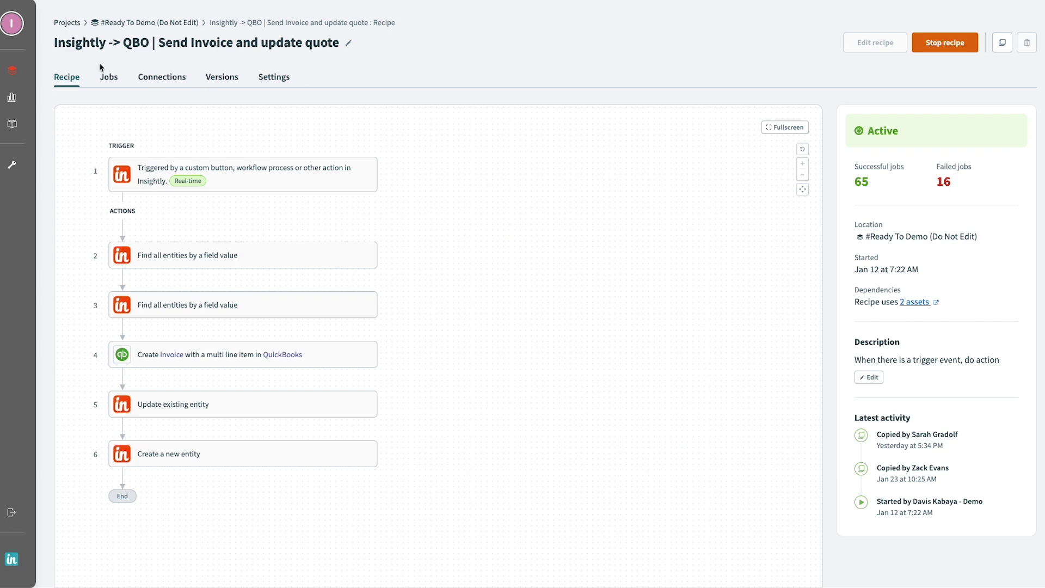
left_click(105, 80)
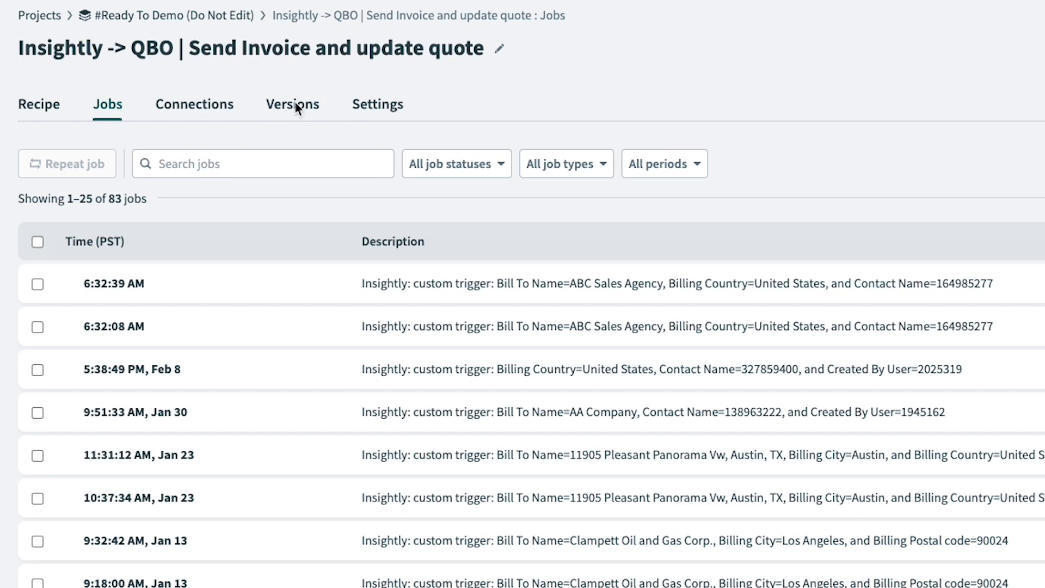
- Look at the recipe's saved versions on its Versions tab
left_click(298, 114)
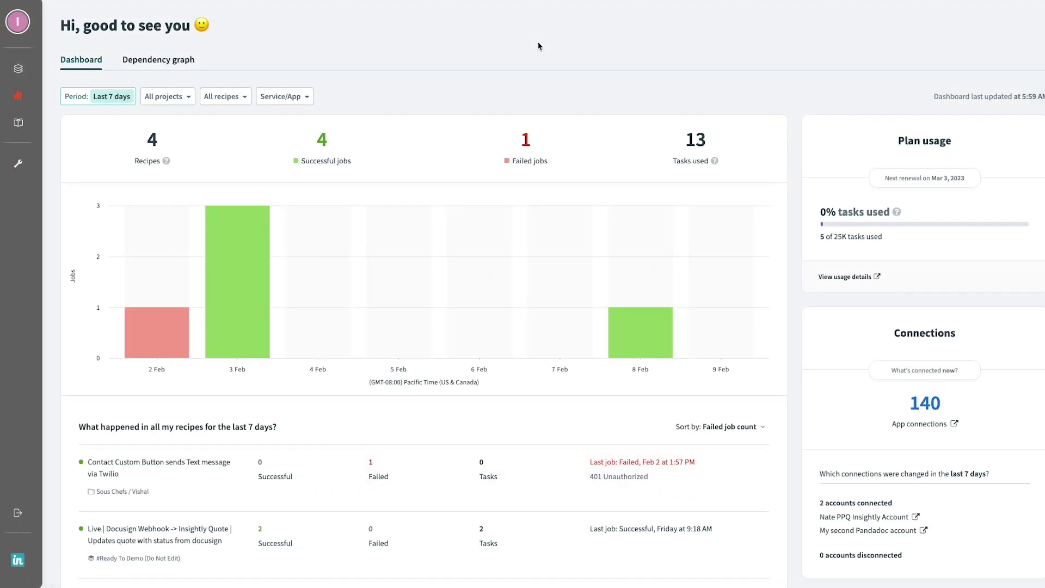
- Switch the dashboard period to Last 30 days: 8 recipes, 61 successful jobs, 8 failed, 793 tasks
left_click(112, 97)
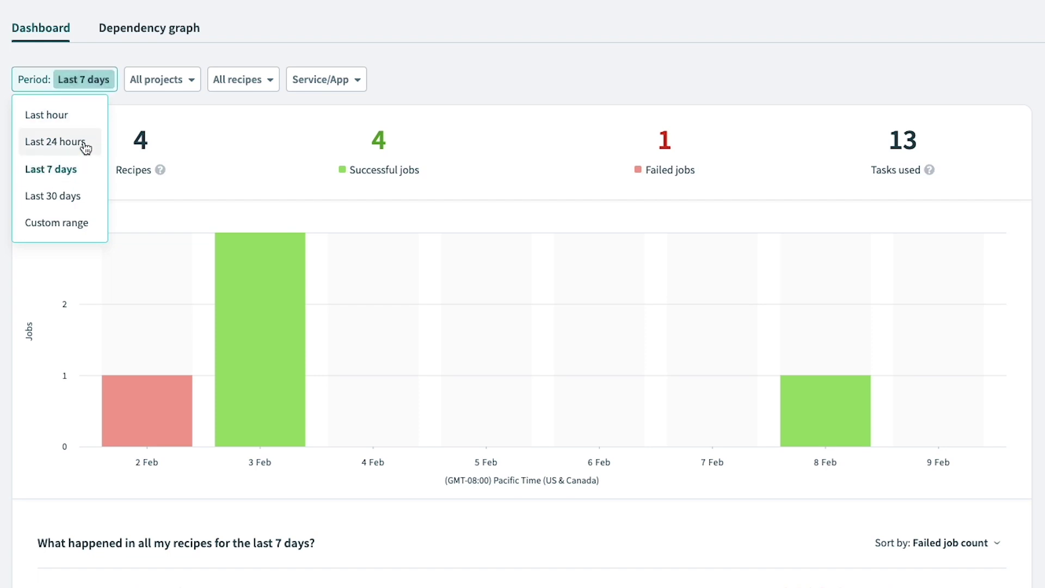
left_click(83, 197)
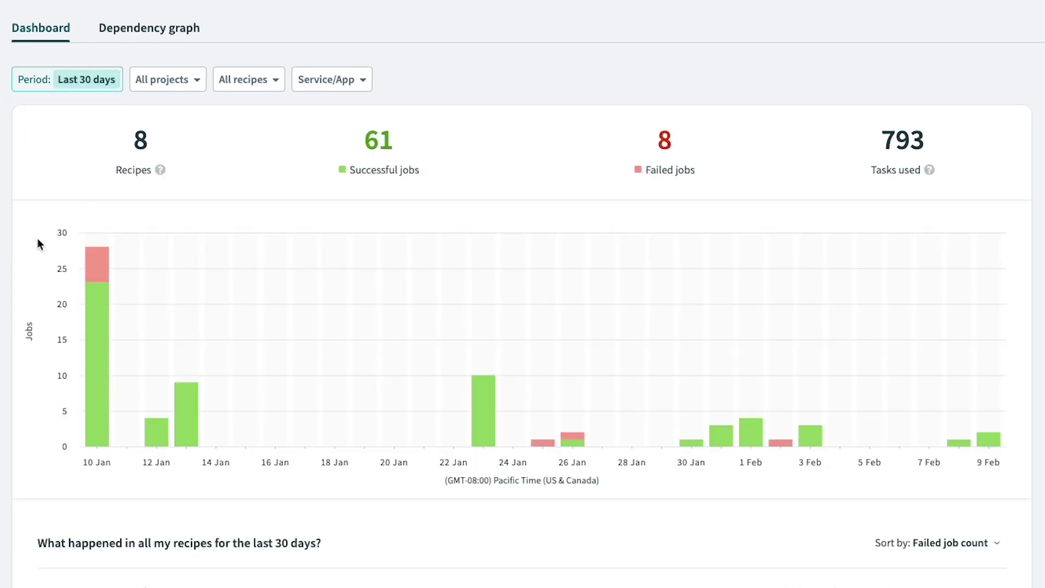
mouse_move(108, 392)
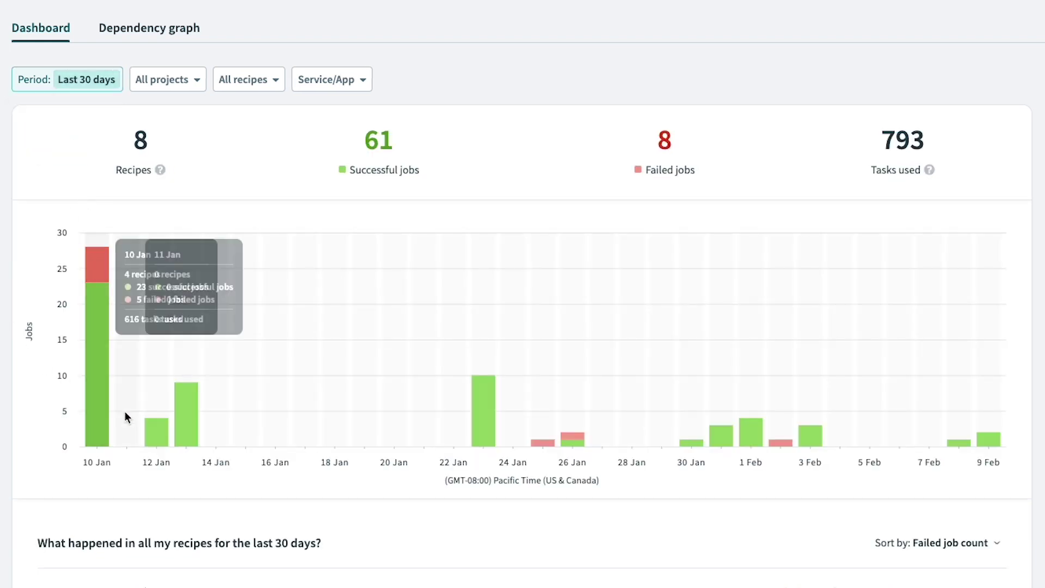
mouse_move(197, 437)
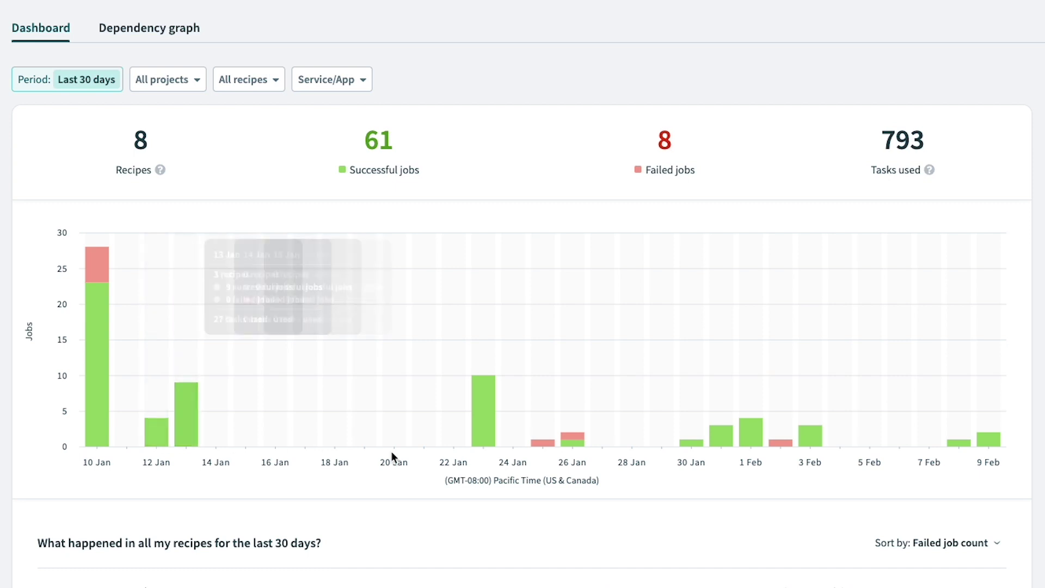
mouse_move(545, 438)
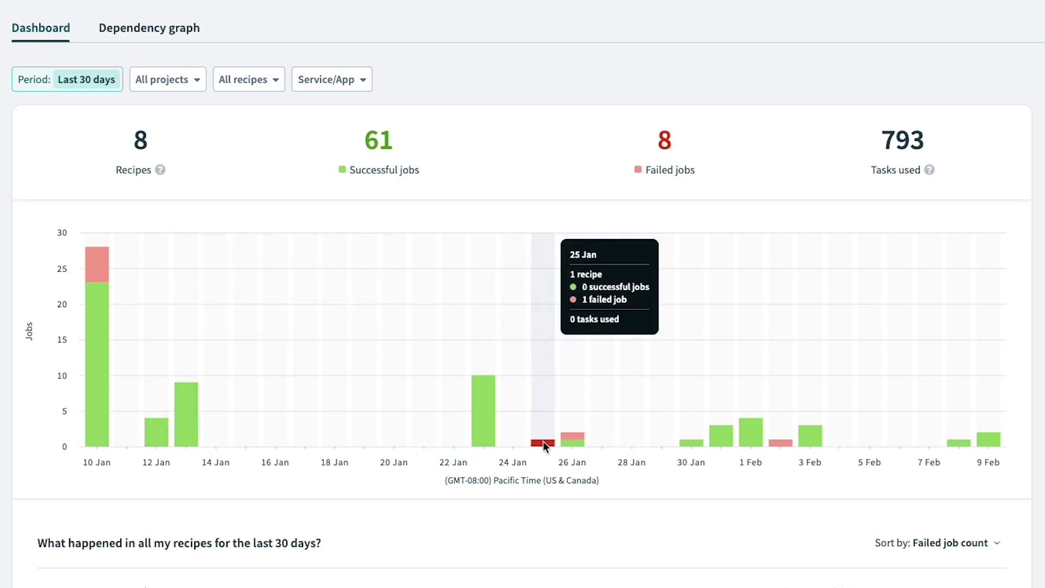